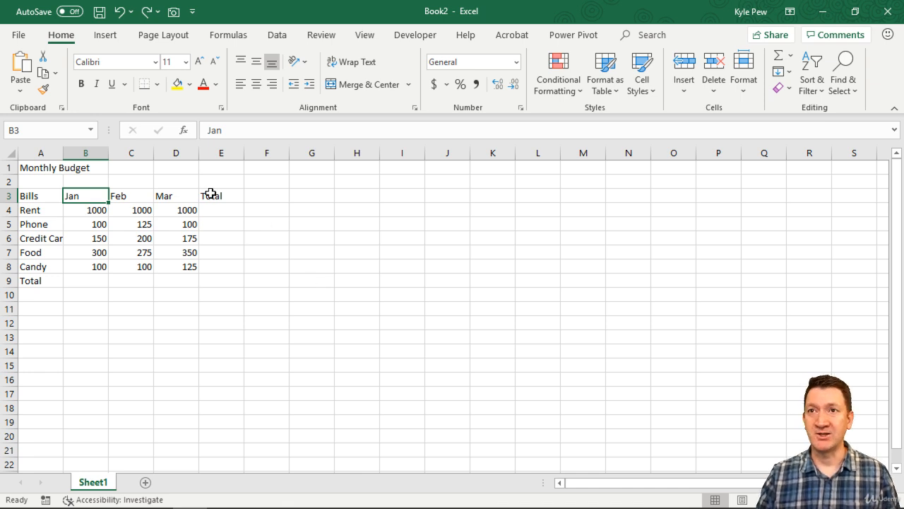
pyautogui.moveTo(43, 201); pyautogui.dragTo(44, 284)
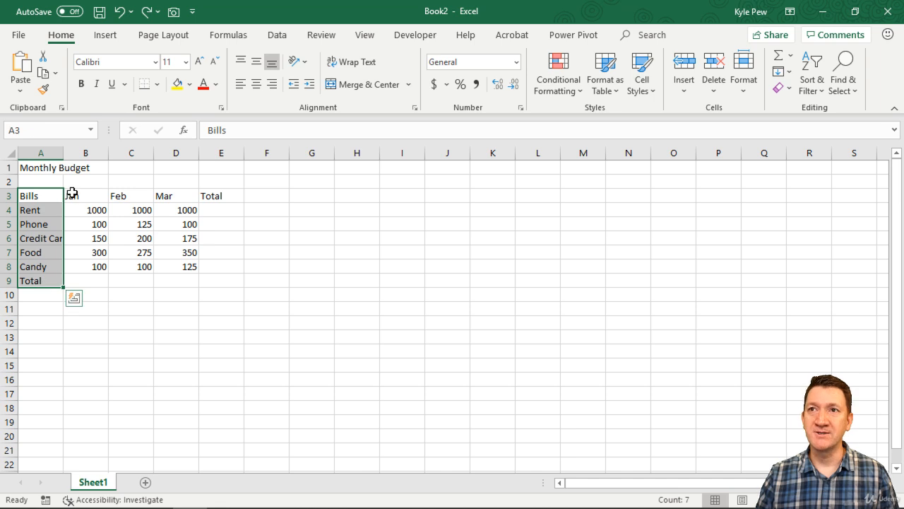
pyautogui.moveTo(71, 196); pyautogui.dragTo(220, 197)
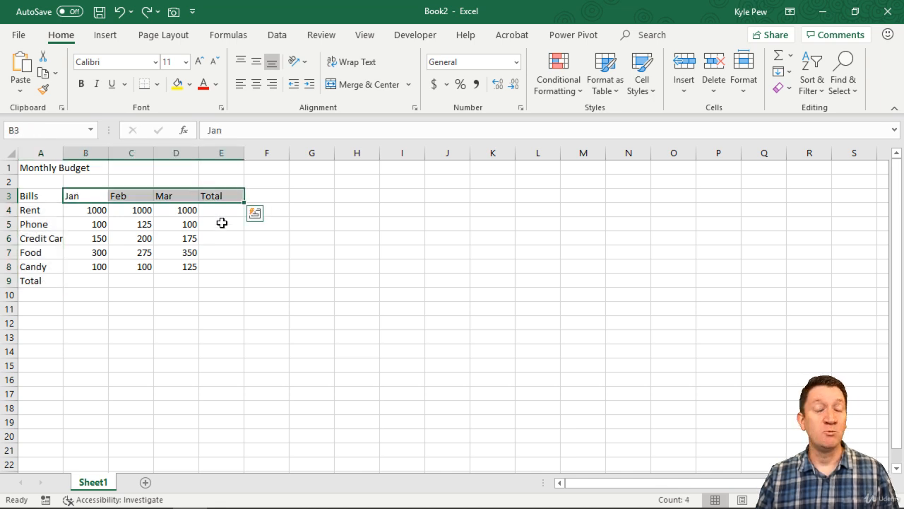
pyautogui.moveTo(97, 210); pyautogui.dragTo(166, 266)
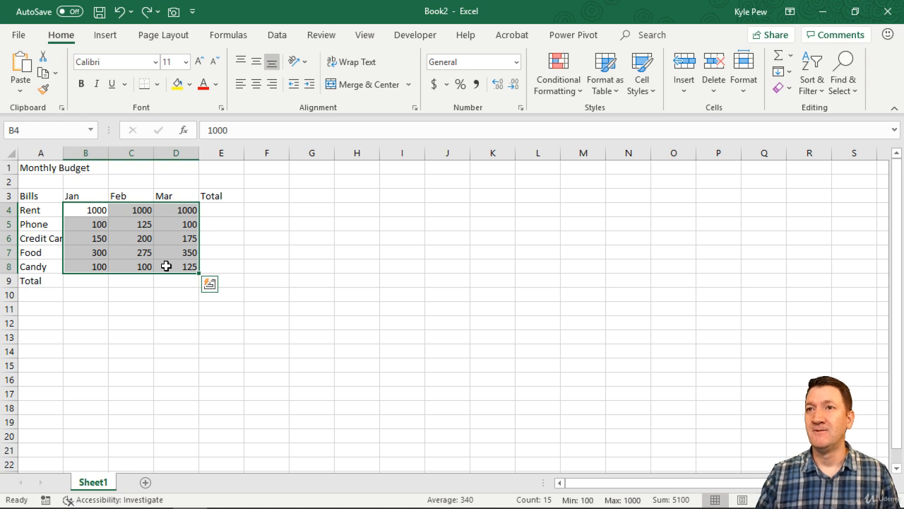
pyautogui.moveTo(105, 195); pyautogui.dragTo(170, 198)
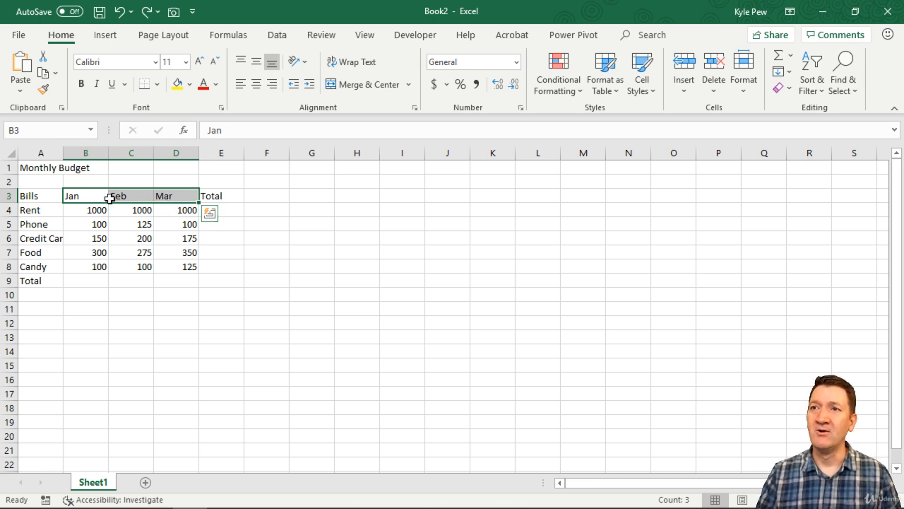
# - Extend the Jan heading in cell B3 to Jan-2016
pyautogui.click(74, 196)
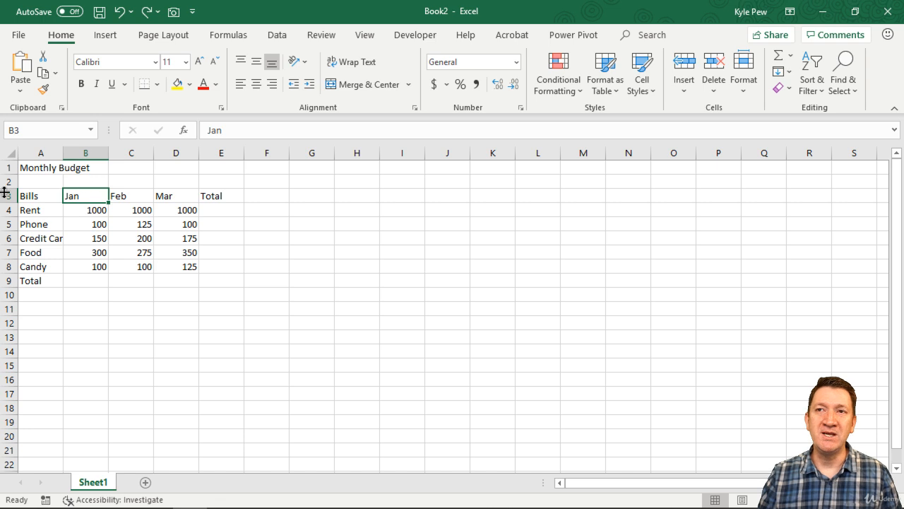
pyautogui.doubleClick(86, 198)
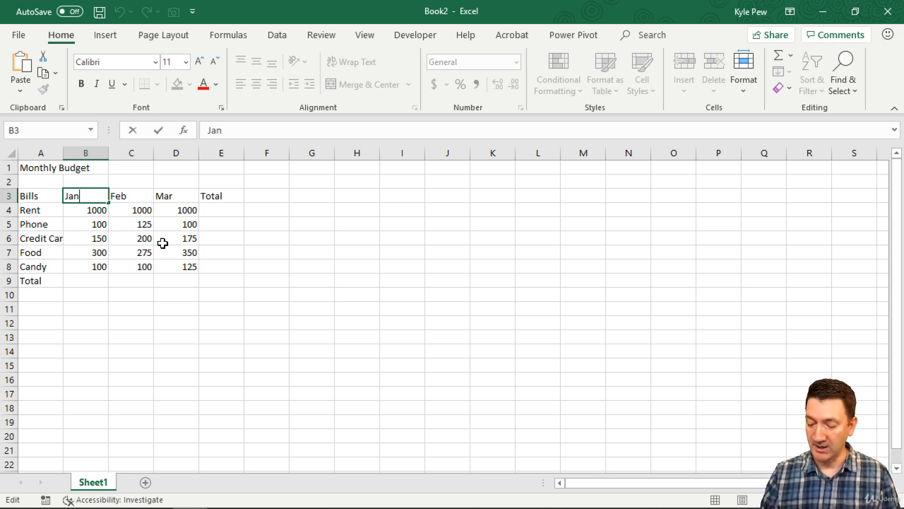
pyautogui.write('-2016')
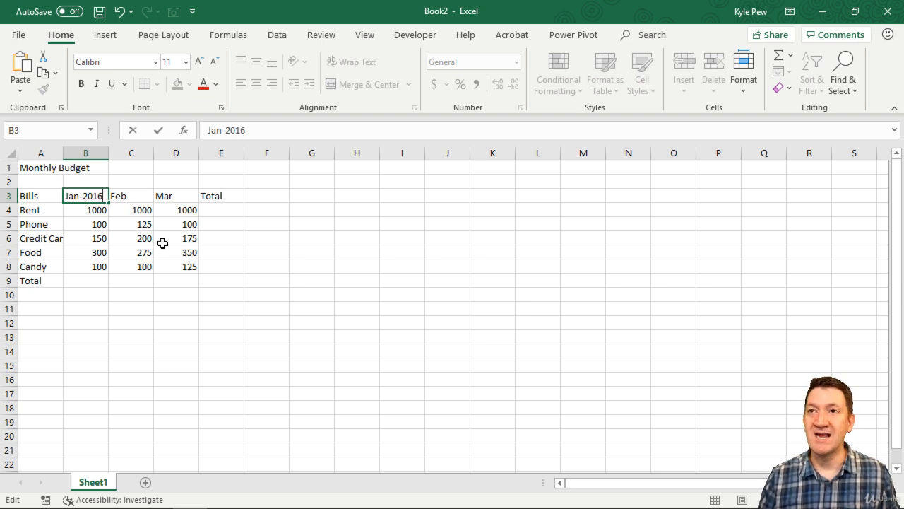
pyautogui.press('Tab')
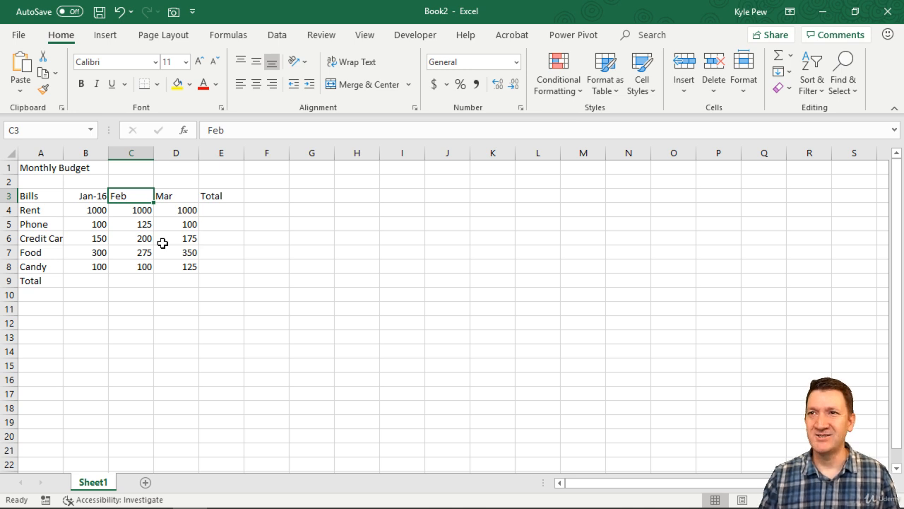
# - Extend the Feb heading in cell C3 to Feb-2019
pyautogui.doubleClick(134, 196)
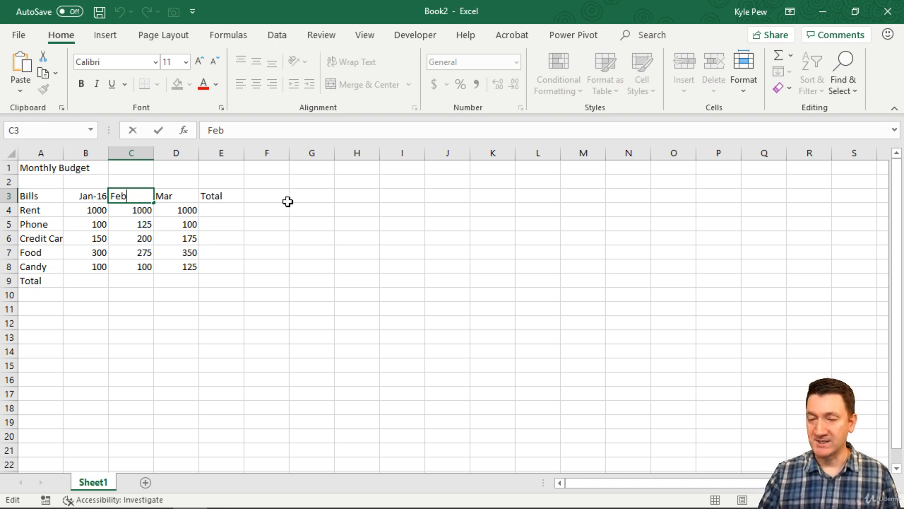
pyautogui.write('-2016')
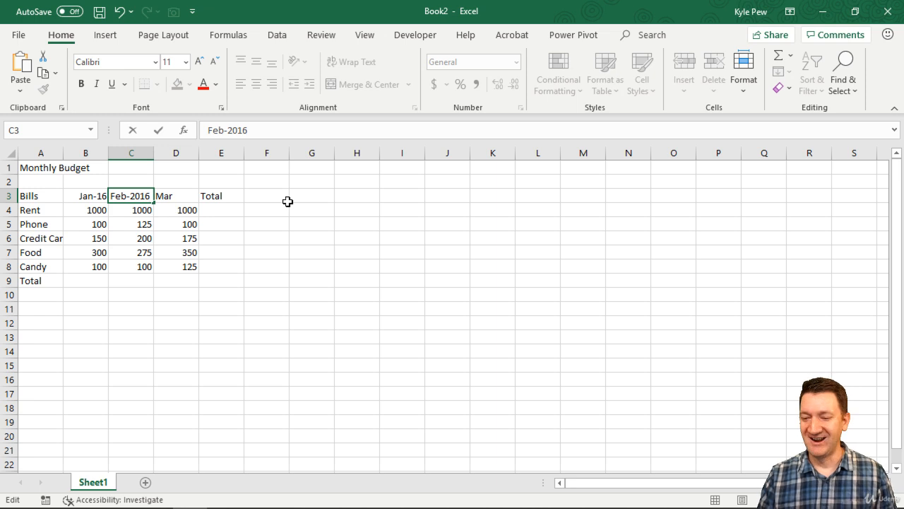
pyautogui.press('BackSpace')
pyautogui.write('9')
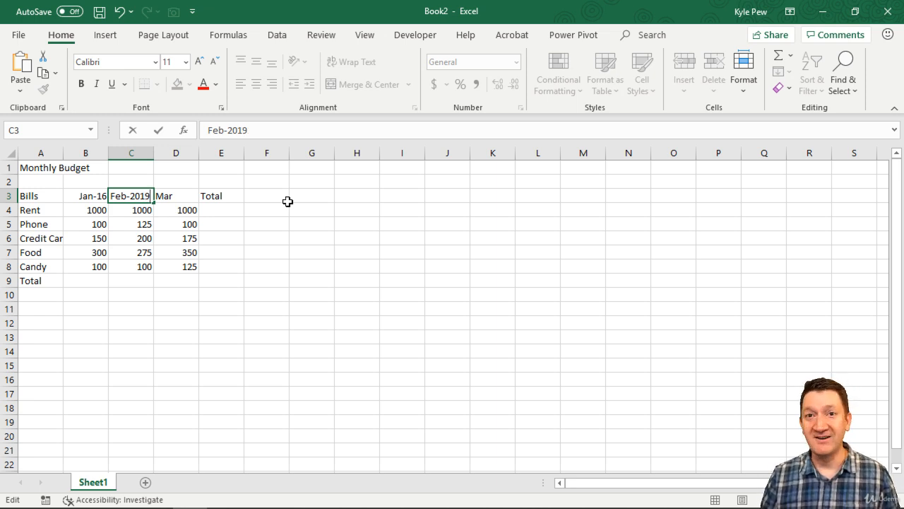
pyautogui.press('Return')
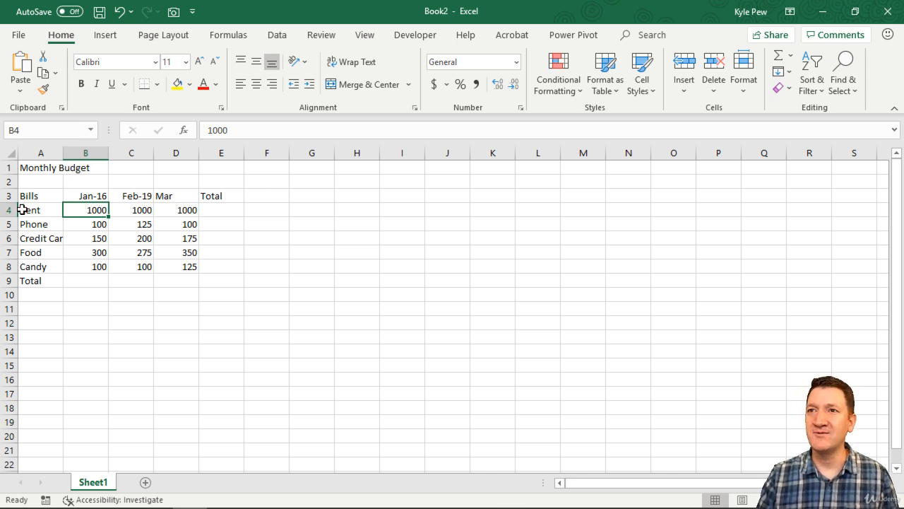
# - Correct the year of the January heading's date in B3 so that it is 1/1/2019
pyautogui.doubleClick(102, 195)
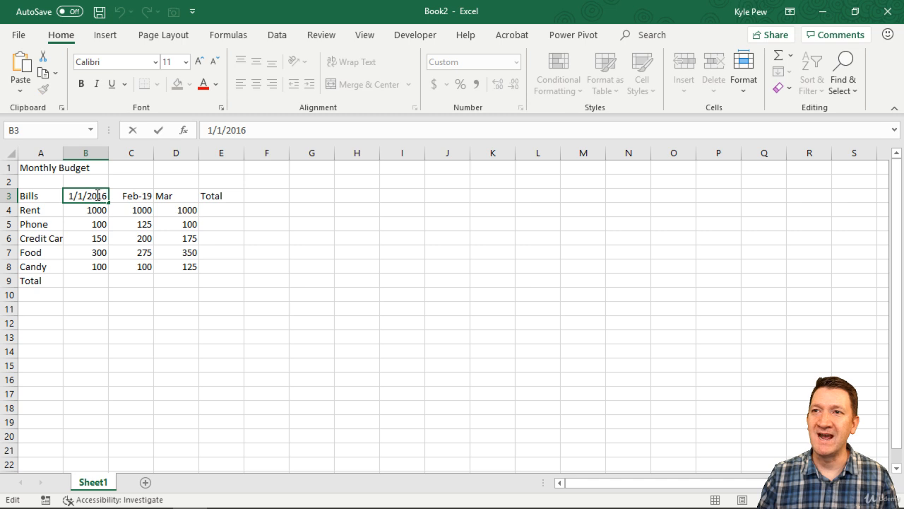
pyautogui.doubleClick(102, 195)
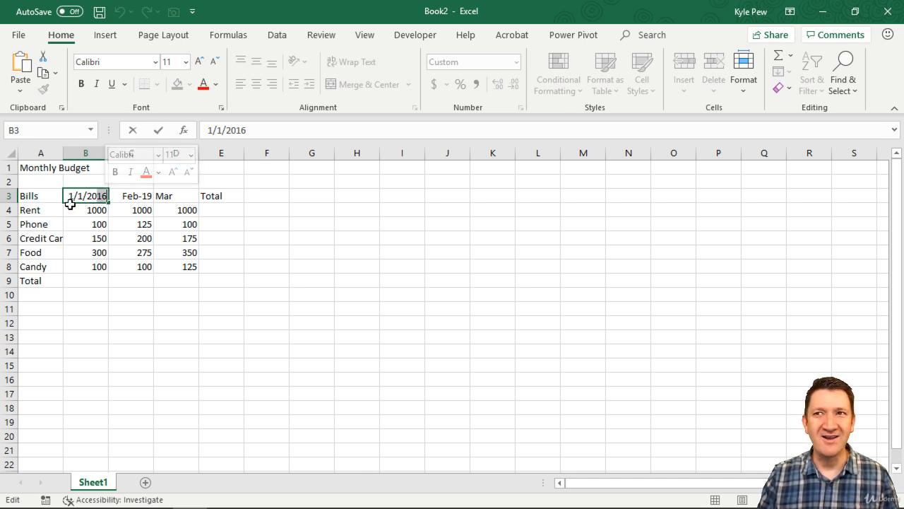
pyautogui.write('2019')
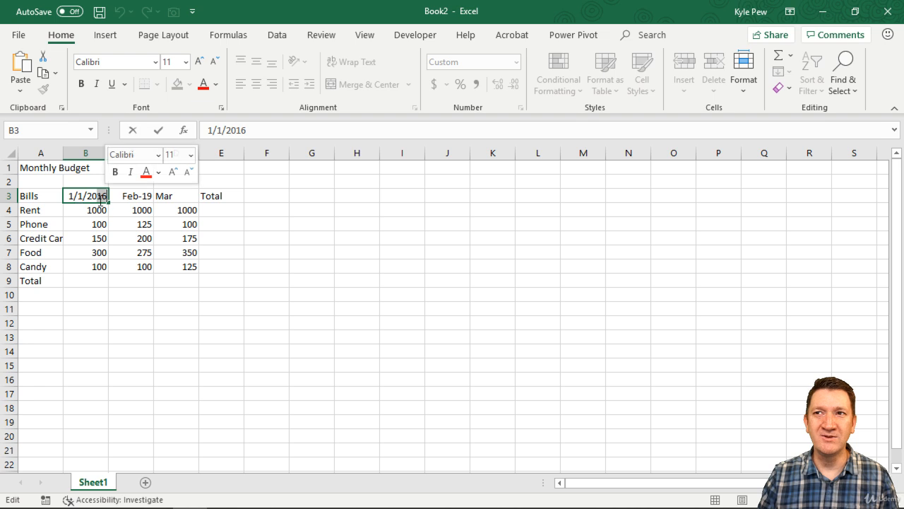
pyautogui.hotkey('ctrl', 'Return')
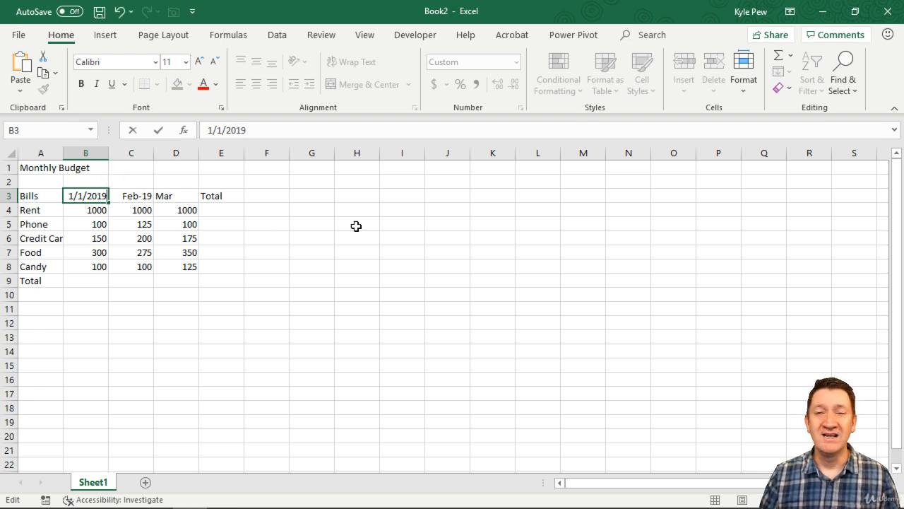
pyautogui.press('Return')
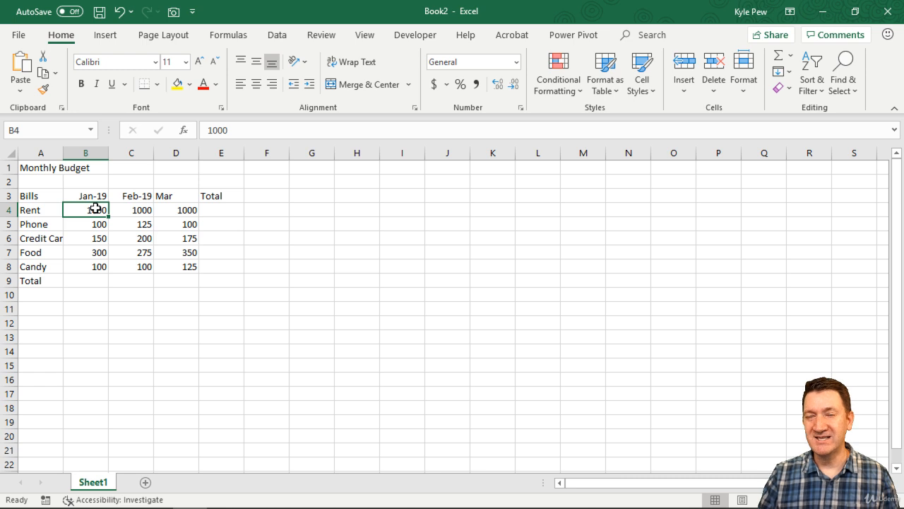
# - Extend the Mar heading in cell D3 to Mar-2019
pyautogui.doubleClick(186, 195)
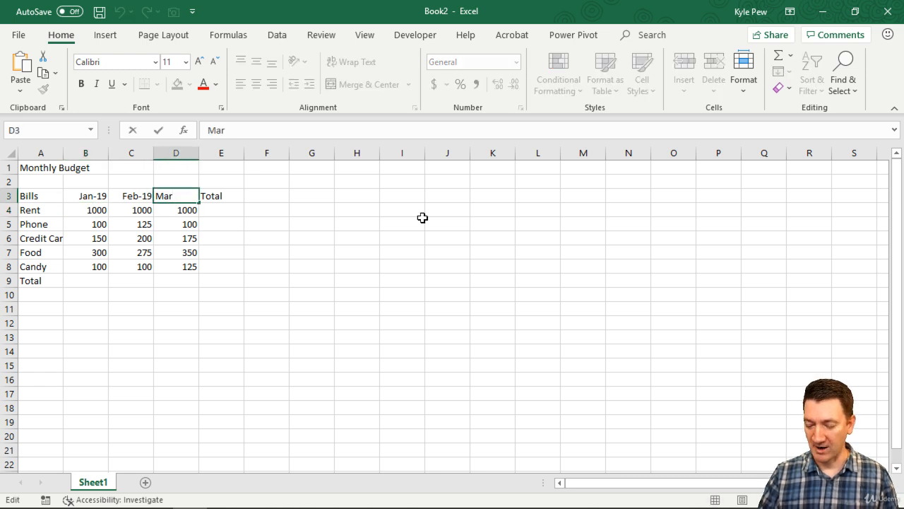
pyautogui.write('-2019')
pyautogui.press('Return')
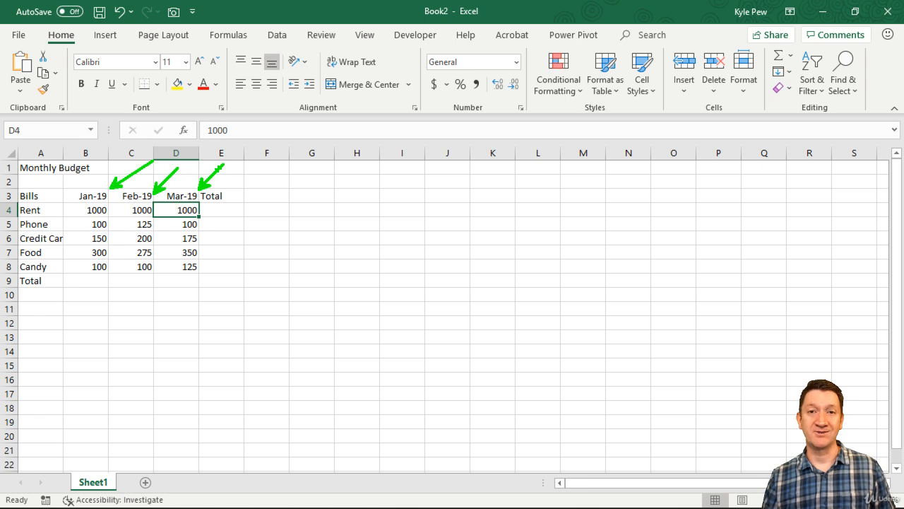
pyautogui.press('Escape')
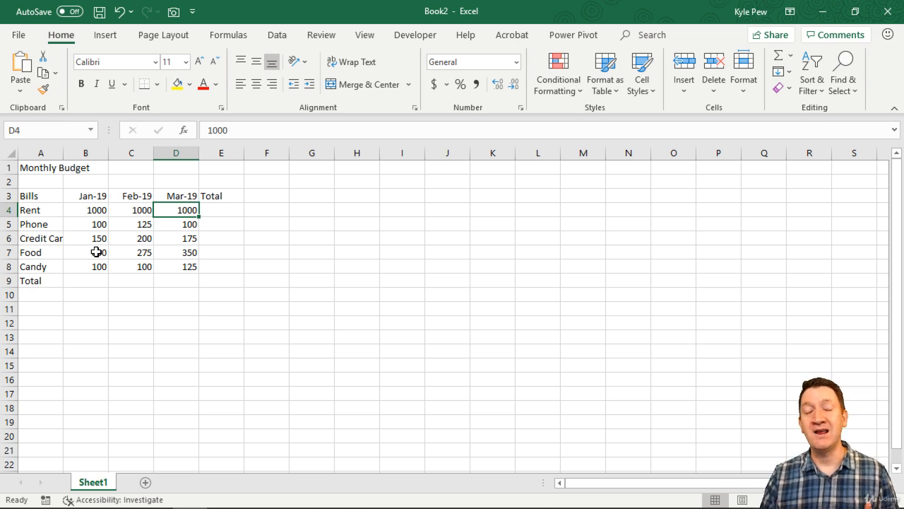
# - Examine the underlying date values stored in the month headings in B3, C3 and D3
pyautogui.doubleClick(89, 196)
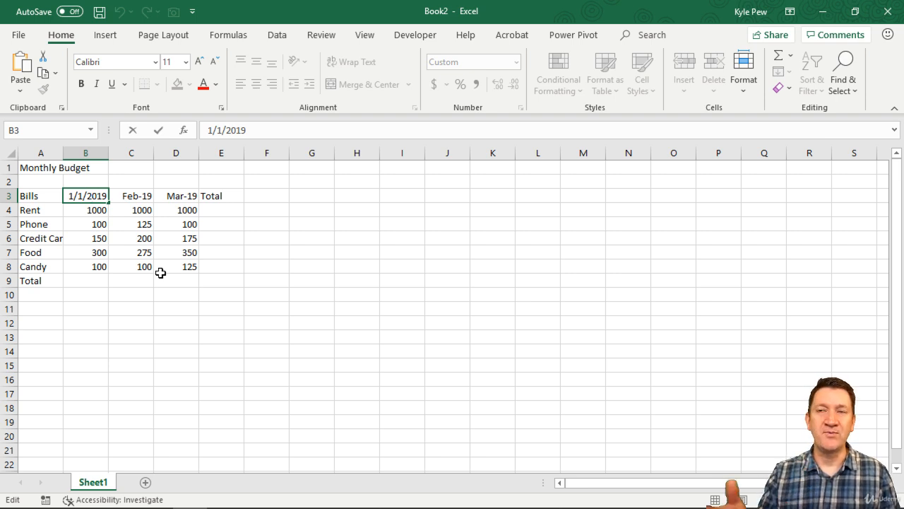
pyautogui.press('Return')
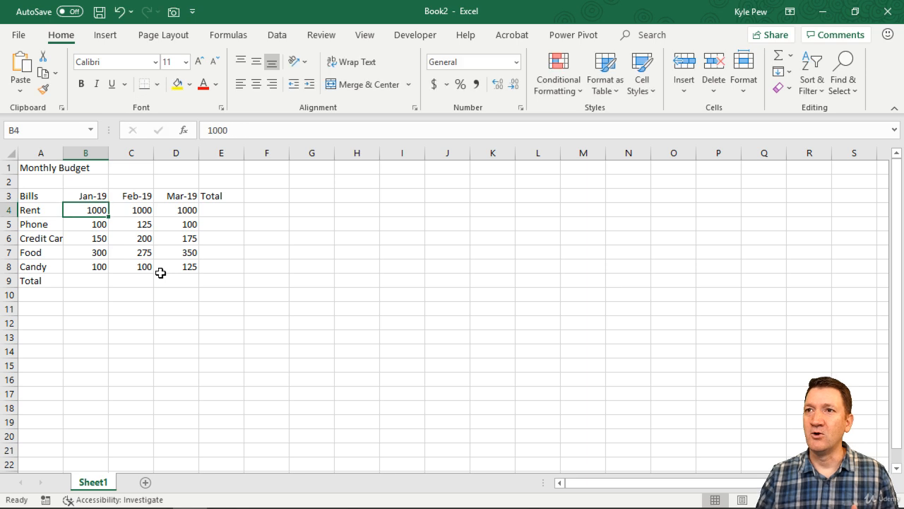
pyautogui.doubleClick(136, 196)
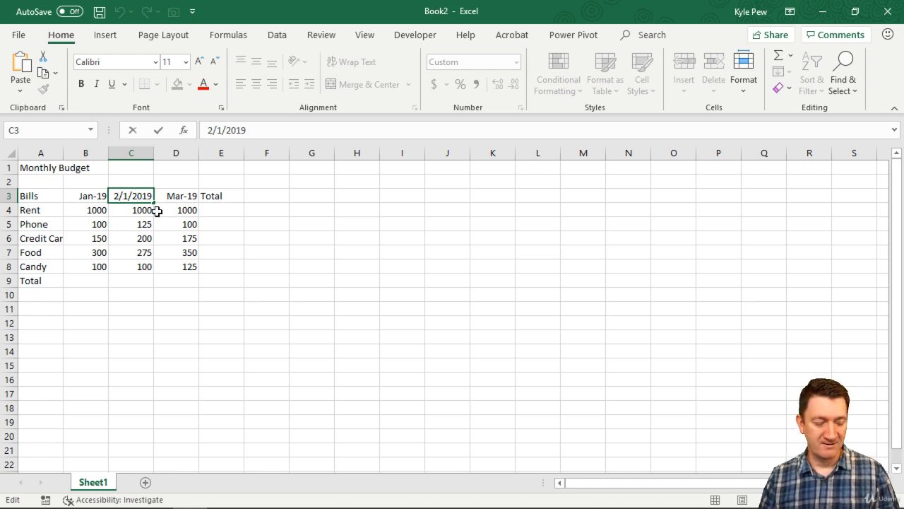
pyautogui.press('Tab')
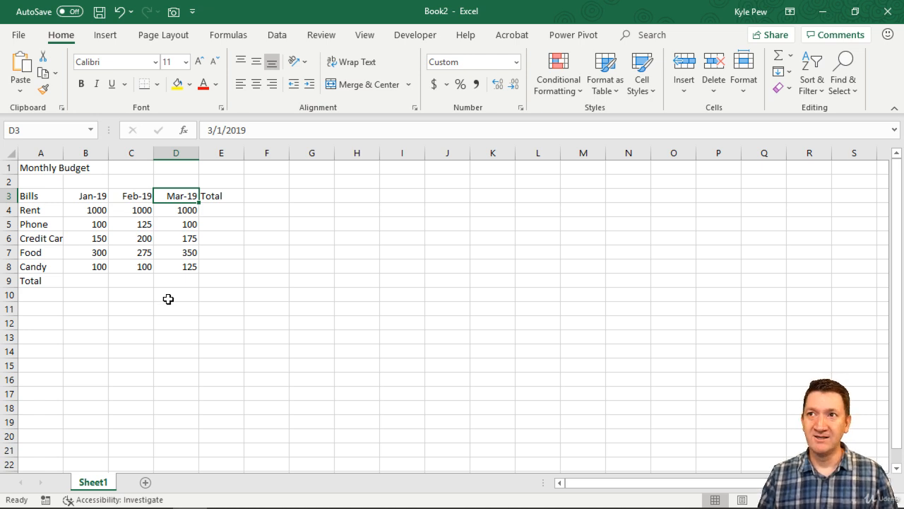
pyautogui.click(99, 198)
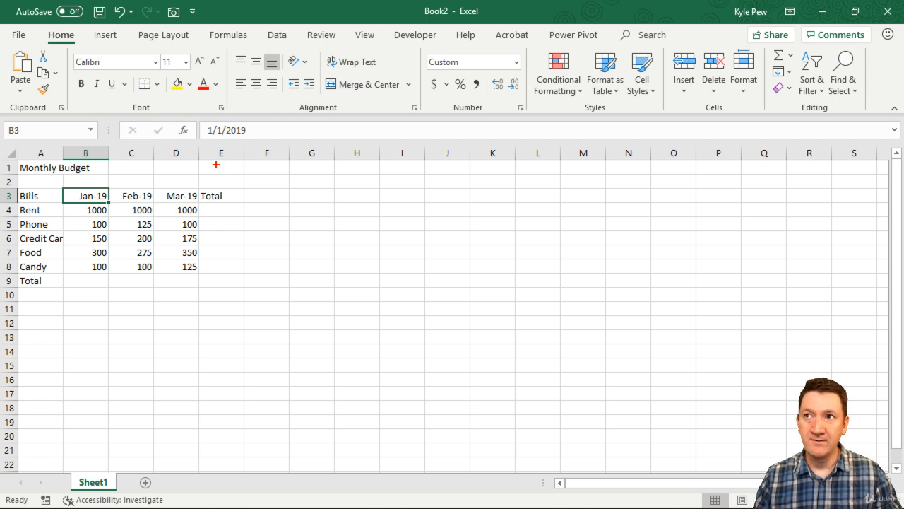
pyautogui.moveTo(195, 119); pyautogui.dragTo(305, 147)
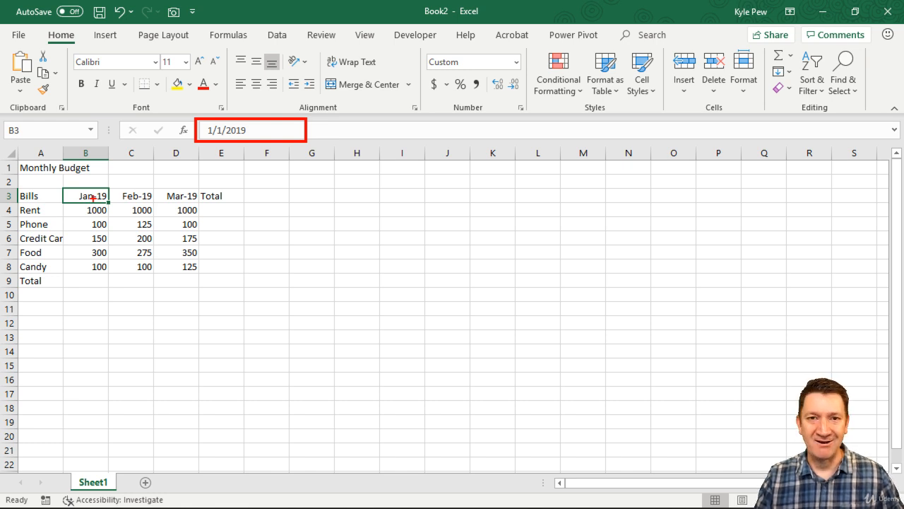
pyautogui.press('Escape')
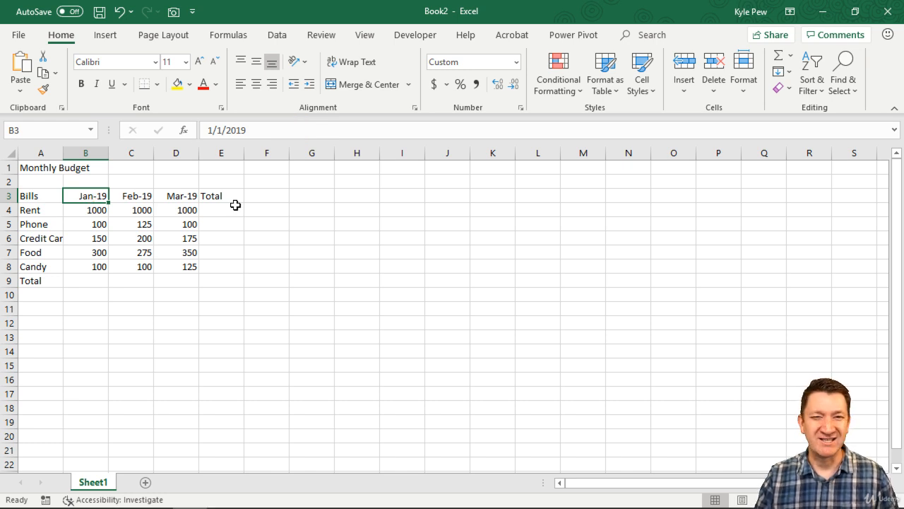
pyautogui.click(131, 198)
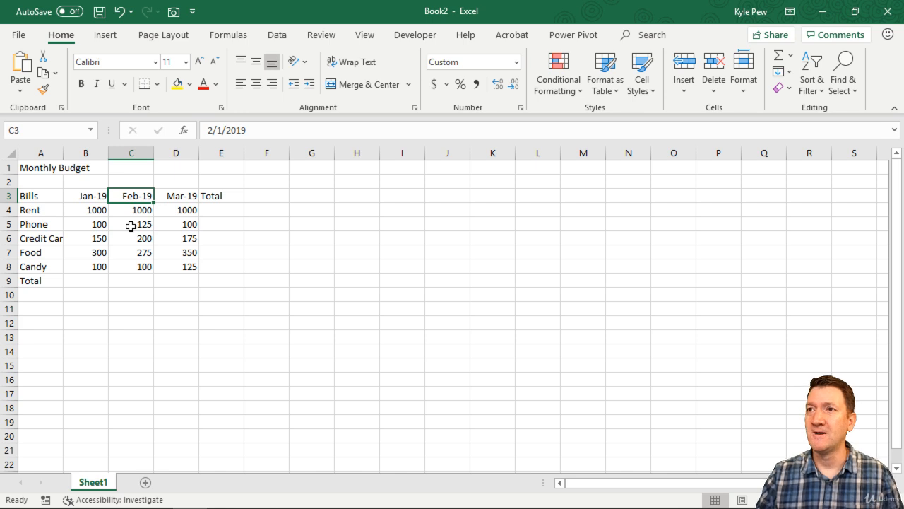
# - Check the number format of the month headings in B3:D3 and of cells C6 and A4
pyautogui.moveTo(85, 196); pyautogui.dragTo(162, 193)
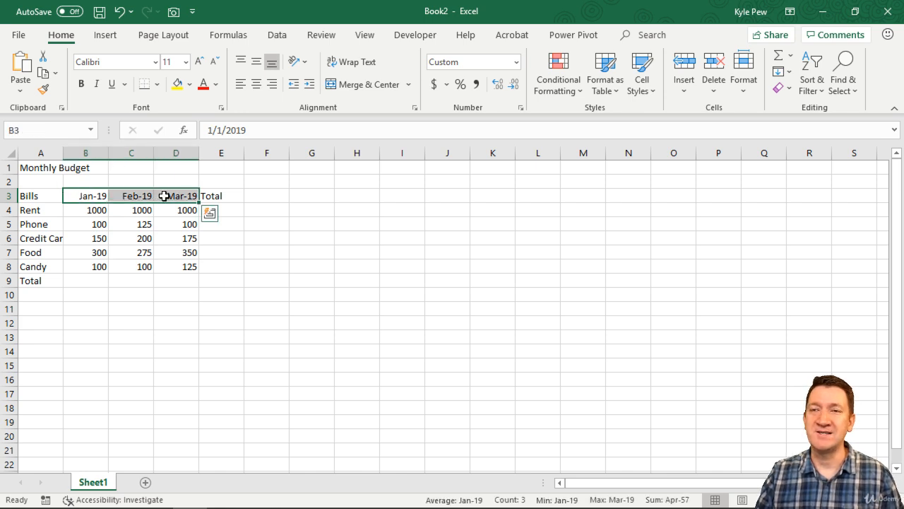
pyautogui.moveTo(81, 195); pyautogui.dragTo(162, 194)
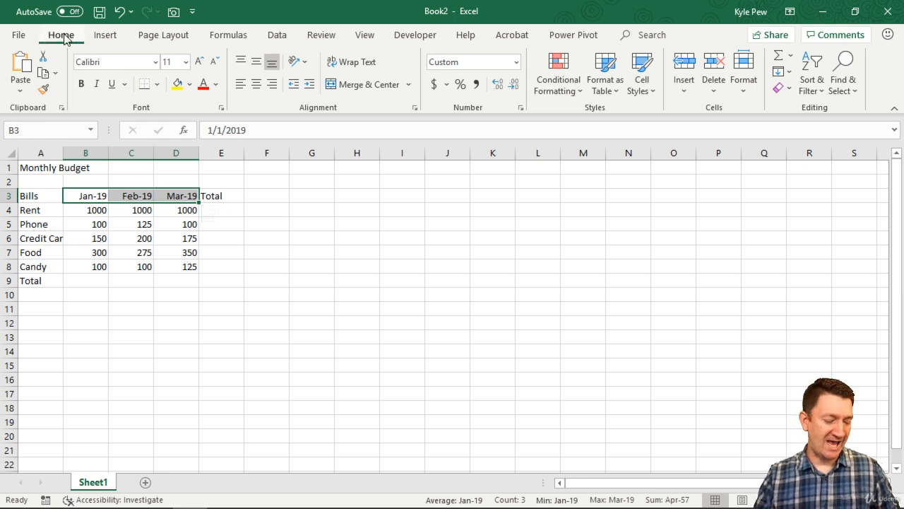
pyautogui.hotkey('ctrl', '2')
pyautogui.moveTo(79, 30); pyautogui.dragTo(137, 15)
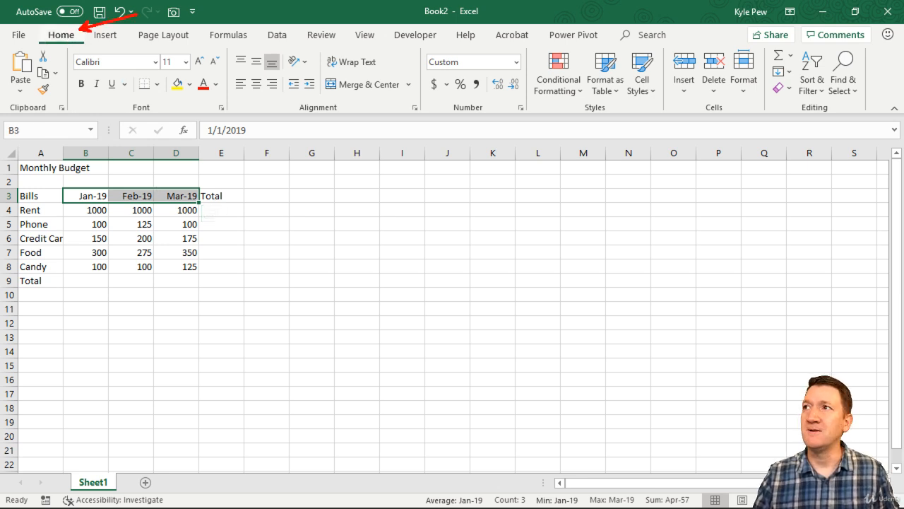
pyautogui.moveTo(417, 46); pyautogui.dragTo(532, 124)
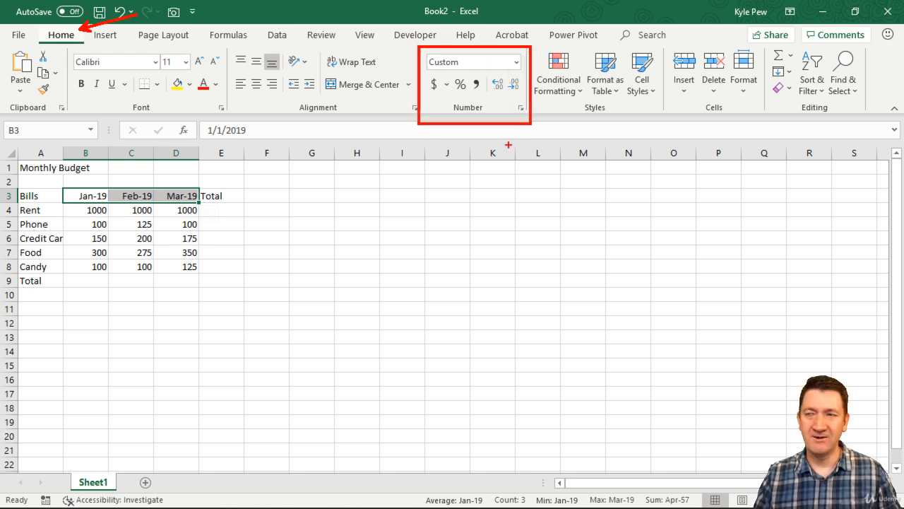
pyautogui.press('Escape')
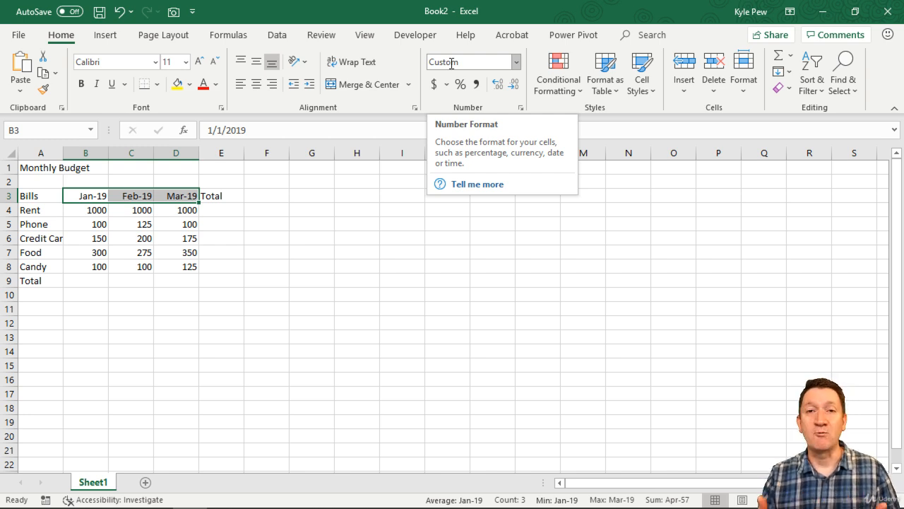
pyautogui.click(132, 237)
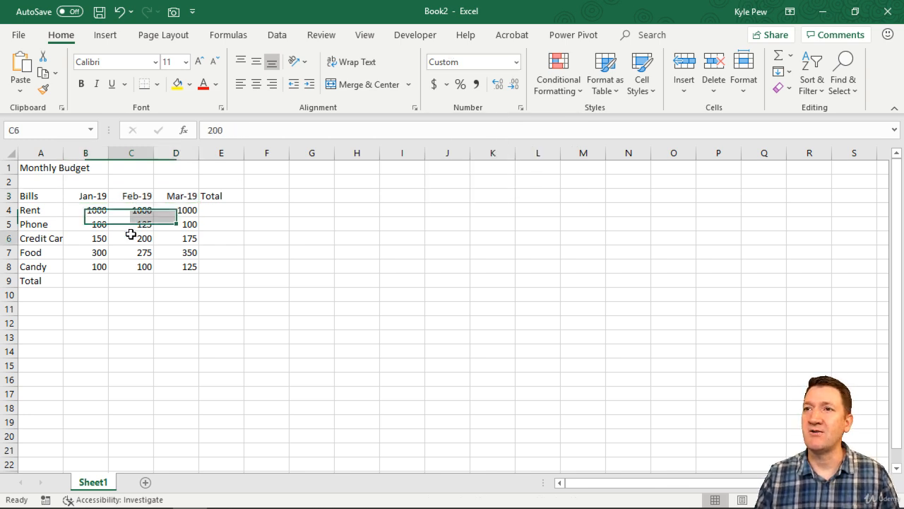
pyautogui.click(40, 210)
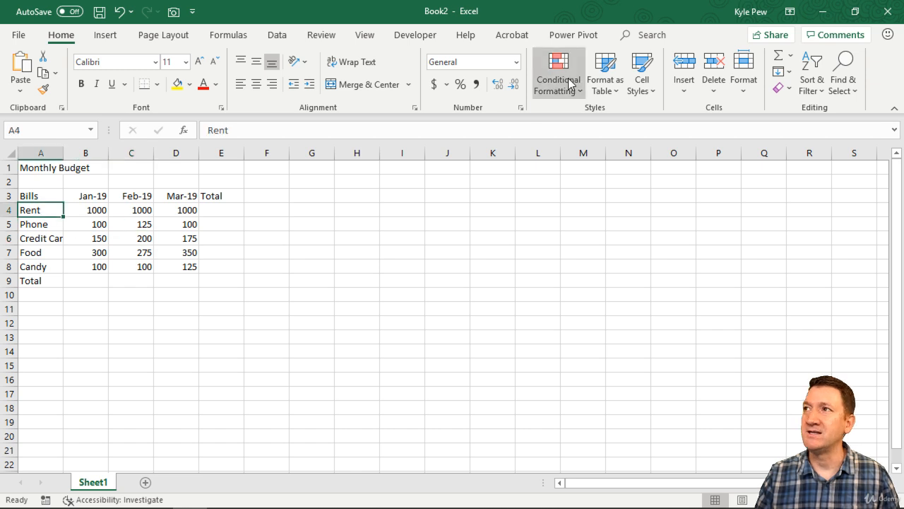
# - Open the full number format settings for the month headings in B3:D3
pyautogui.click(54, 169)
pyautogui.moveTo(79, 196); pyautogui.dragTo(184, 196)
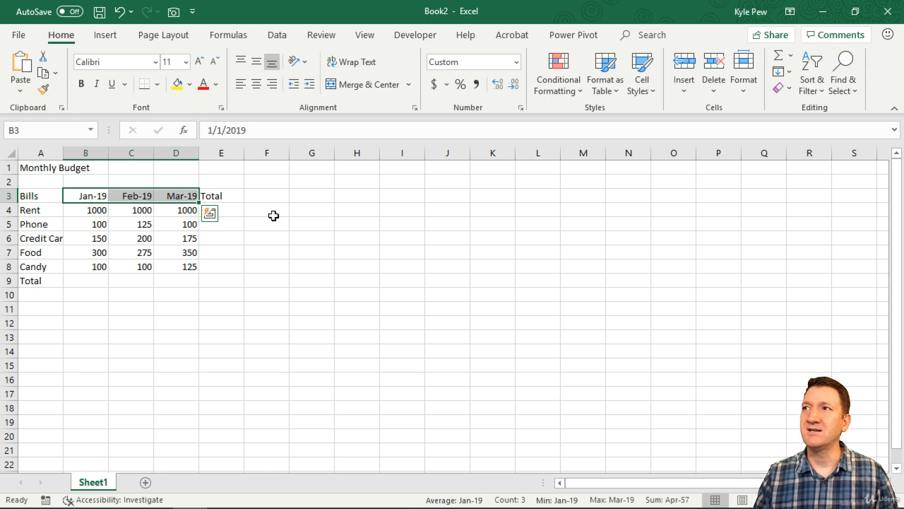
pyautogui.click(517, 63)
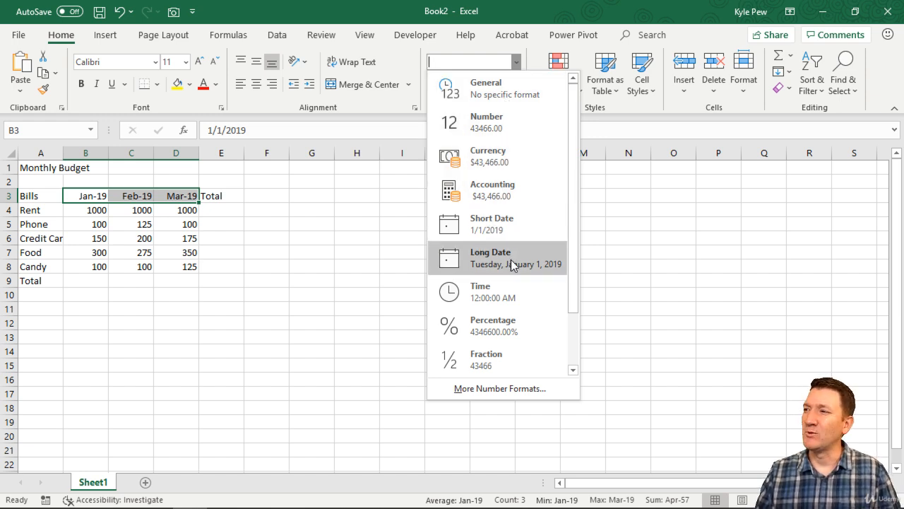
pyautogui.scroll(-2, 513, 265)
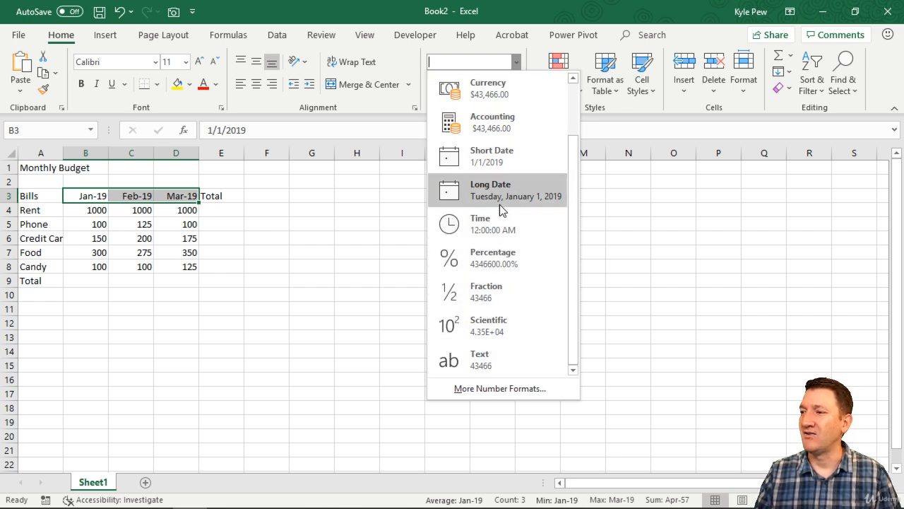
pyautogui.click(493, 390)
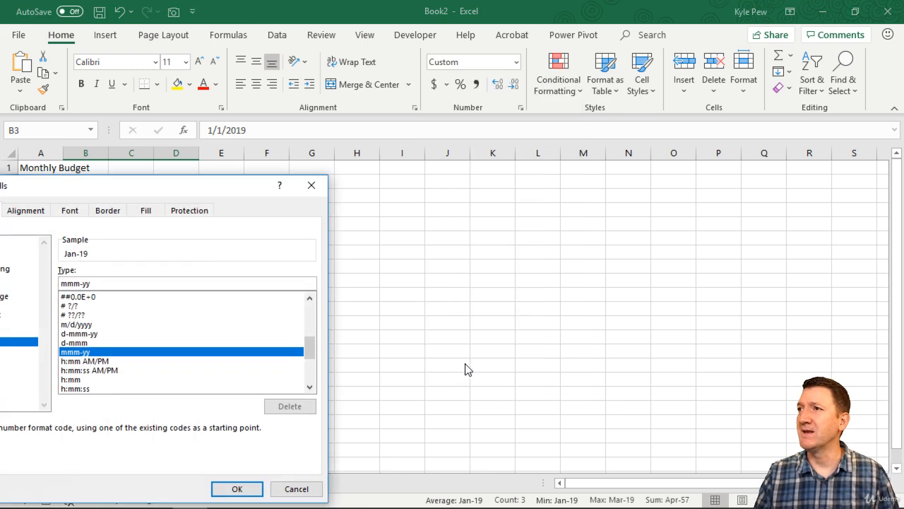
pyautogui.moveTo(204, 190); pyautogui.dragTo(498, 60)
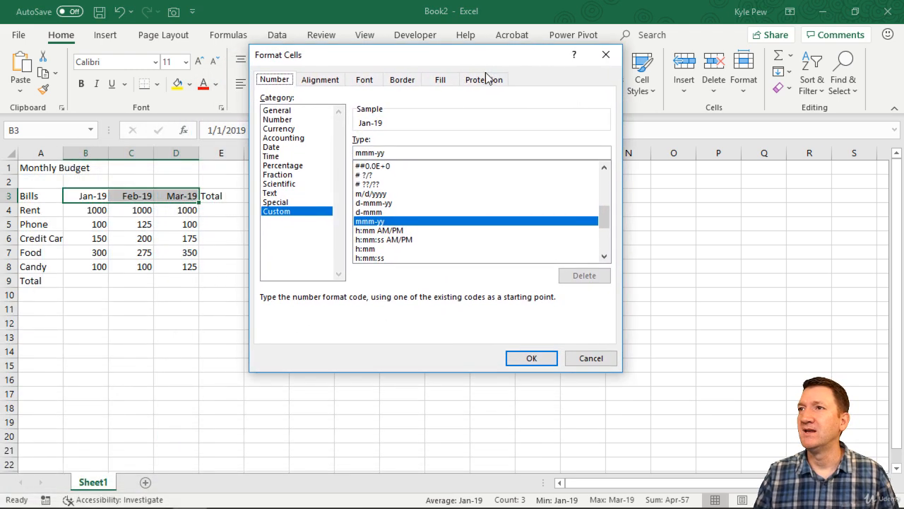
# - Preview the built-in date formats 14-Mar, Mar-12, March-12 and March 14, 2012 on the month headings and look through the remaining date types
pyautogui.click(274, 148)
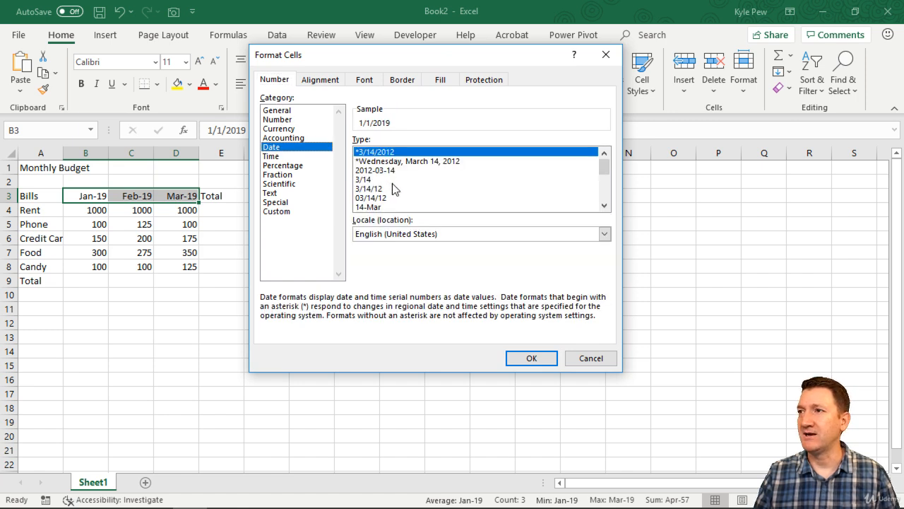
pyautogui.moveTo(601, 173)
pyautogui.mouseDown()
pyautogui.moveTo(601, 197)
pyautogui.moveTo(600, 162)
pyautogui.mouseUp()
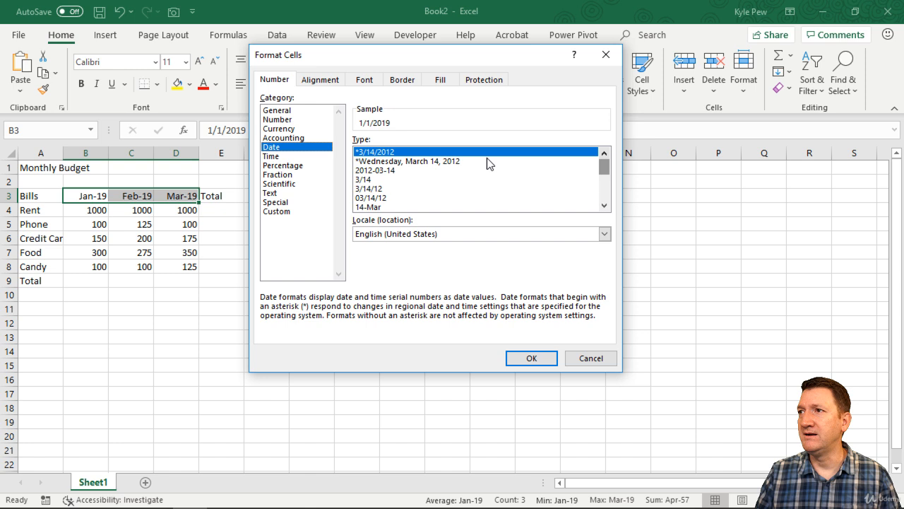
pyautogui.click(385, 208)
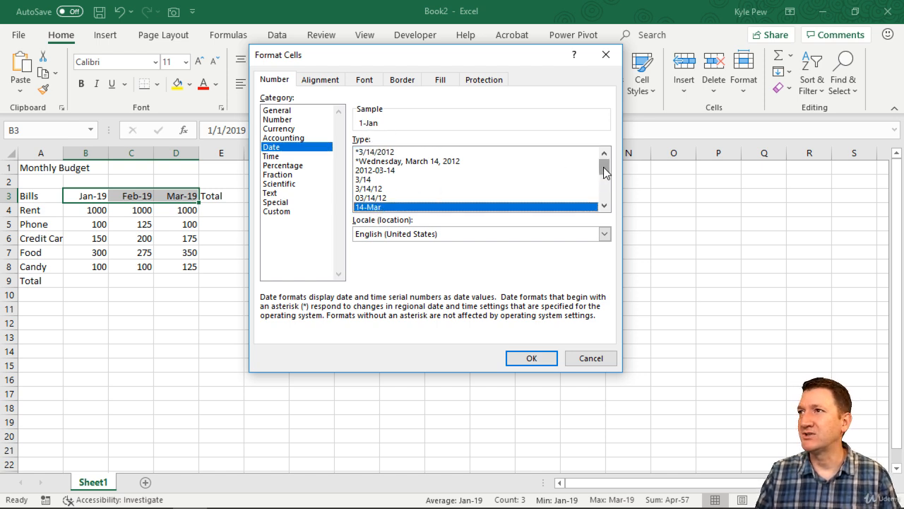
pyautogui.moveTo(602, 169); pyautogui.dragTo(601, 179)
pyautogui.click(368, 199)
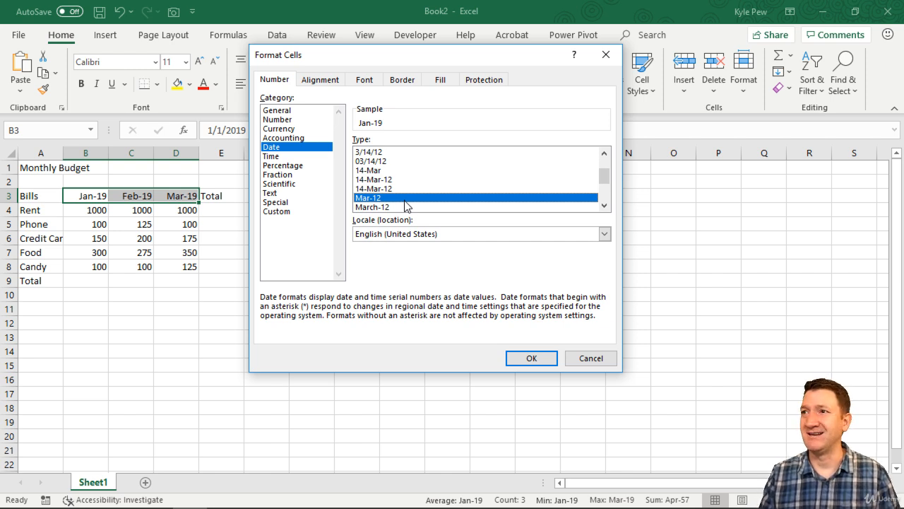
pyautogui.moveTo(604, 180); pyautogui.dragTo(605, 189)
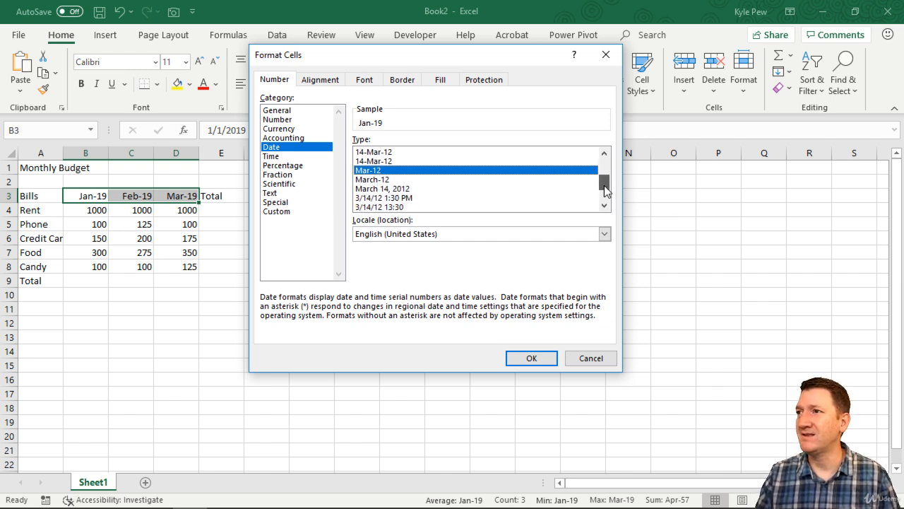
pyautogui.click(376, 181)
pyautogui.click(381, 189)
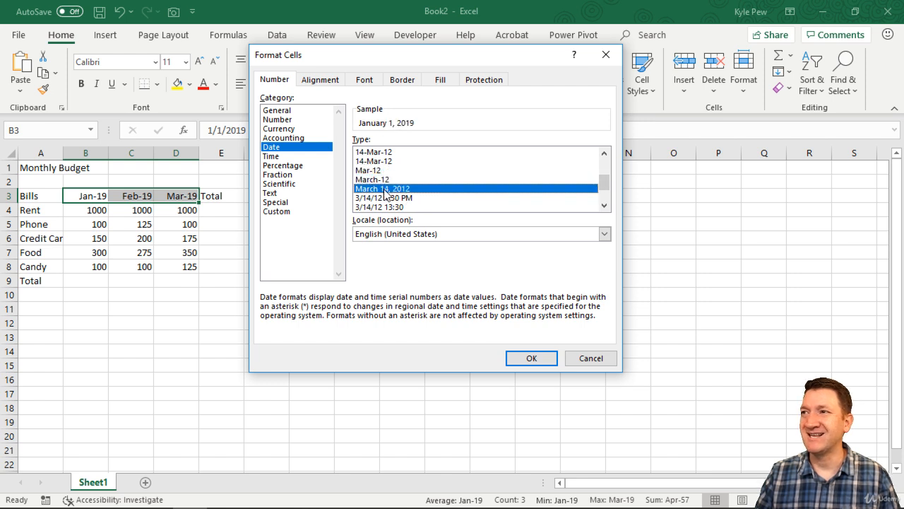
pyautogui.moveTo(605, 185); pyautogui.dragTo(604, 192)
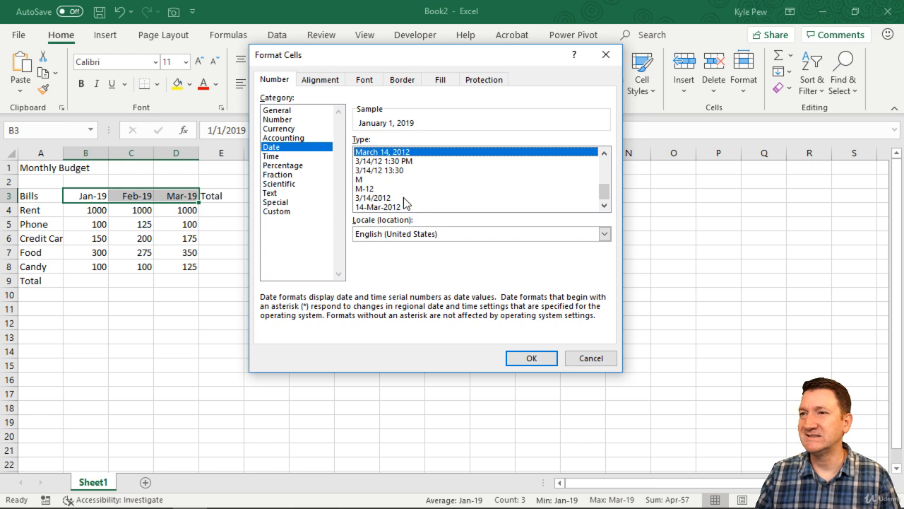
pyautogui.scroll(5, 439, 183)
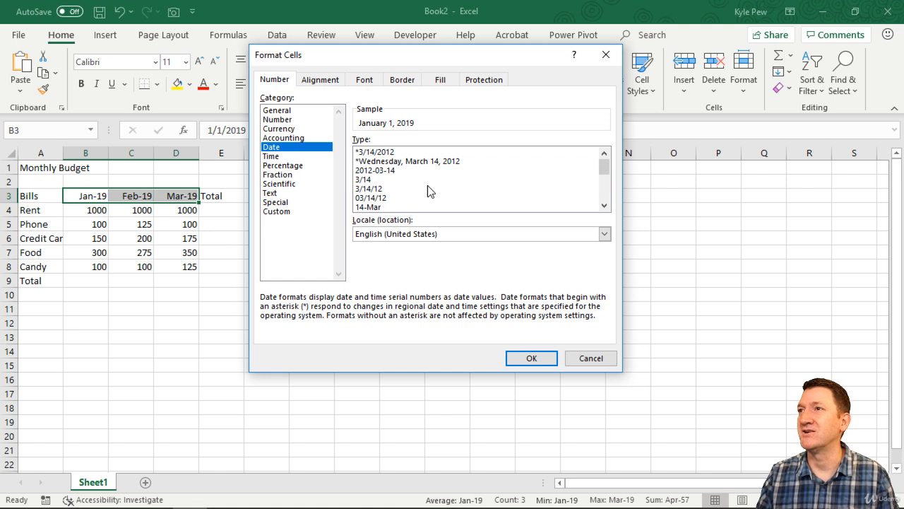
# - Apply the custom number format mmm-yyyy to the month headings in B3:D3
pyautogui.click(277, 212)
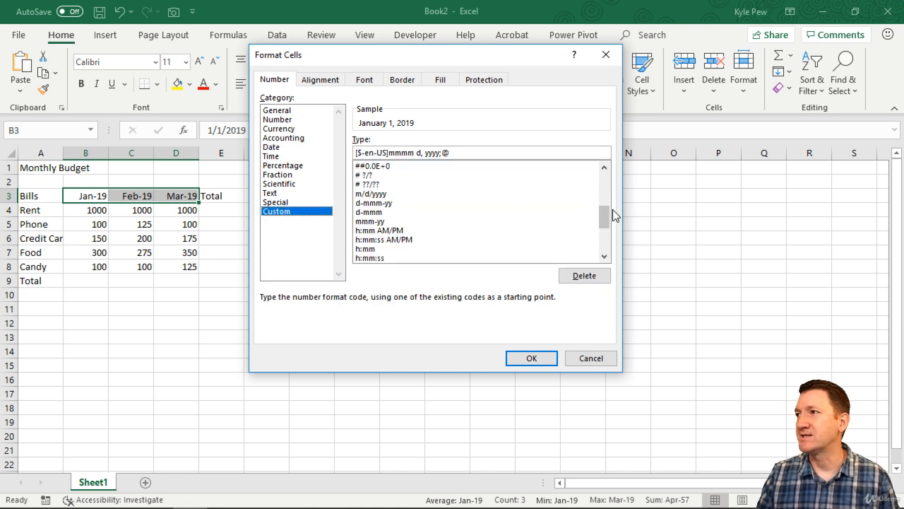
pyautogui.moveTo(605, 221); pyautogui.dragTo(605, 203)
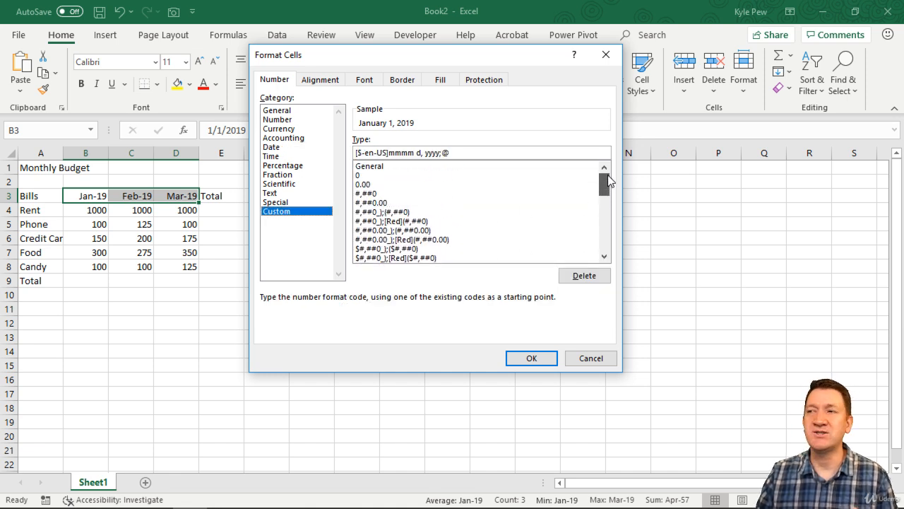
pyautogui.moveTo(606, 182); pyautogui.dragTo(606, 225)
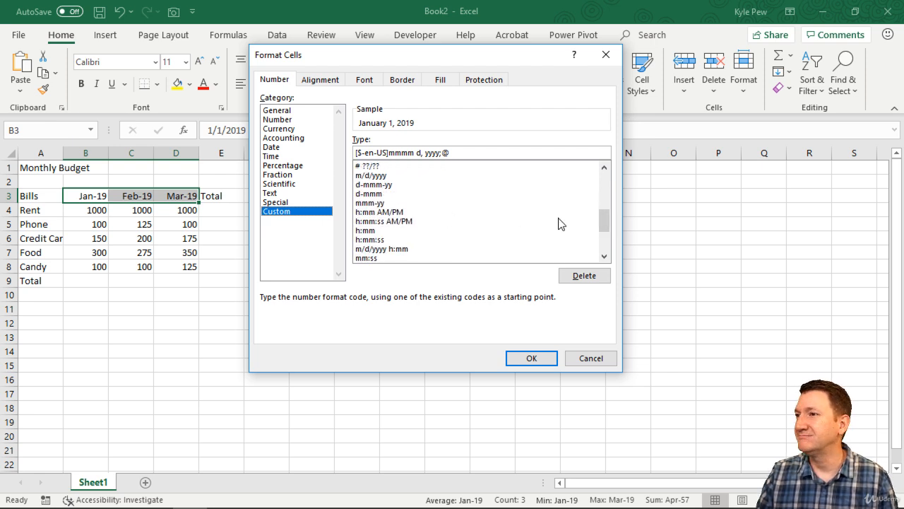
pyautogui.moveTo(602, 222); pyautogui.dragTo(600, 177)
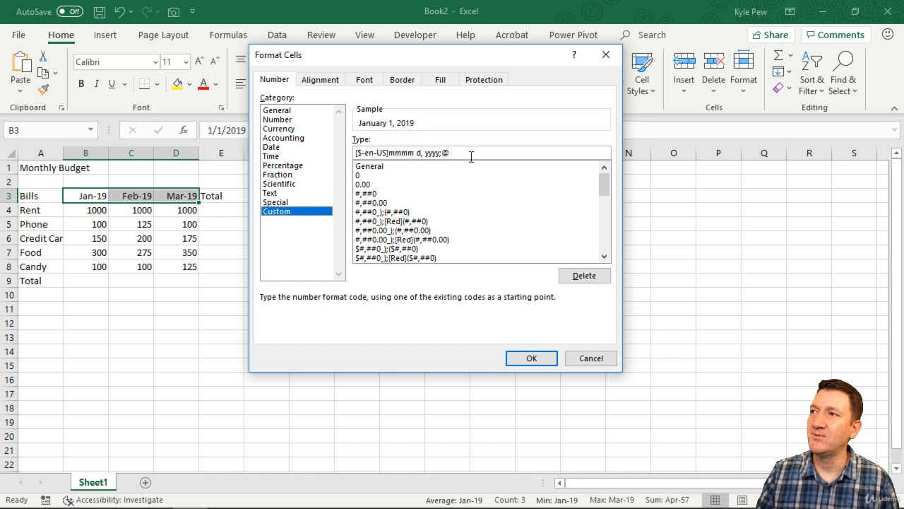
pyautogui.moveTo(472, 154); pyautogui.dragTo(300, 154)
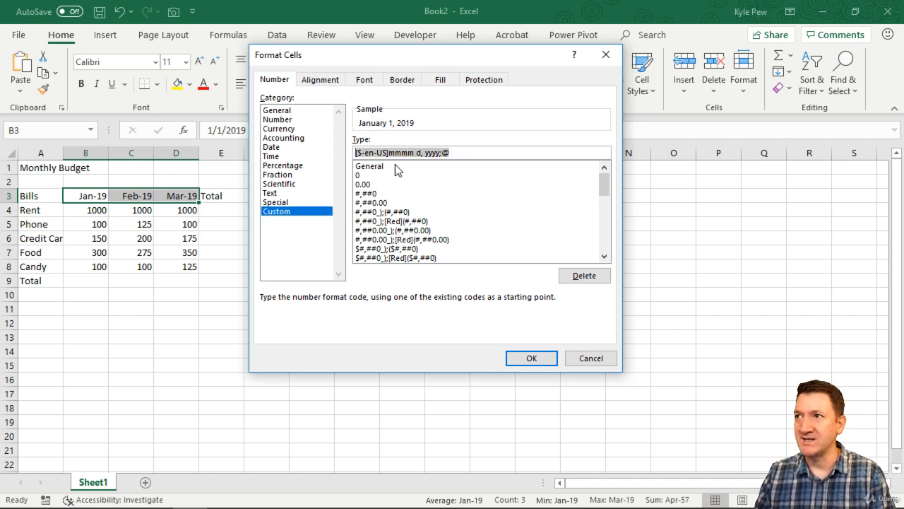
pyautogui.press('BackSpace')
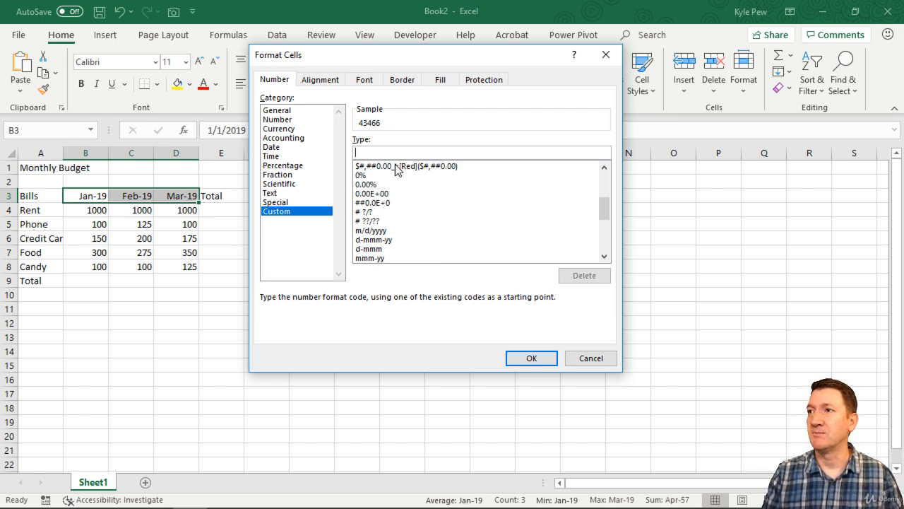
pyautogui.write('mmm')
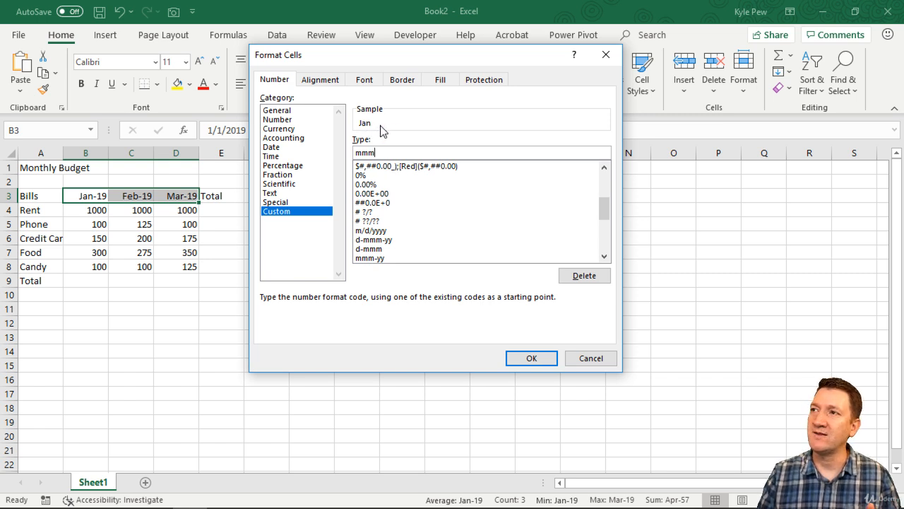
pyautogui.write('-')
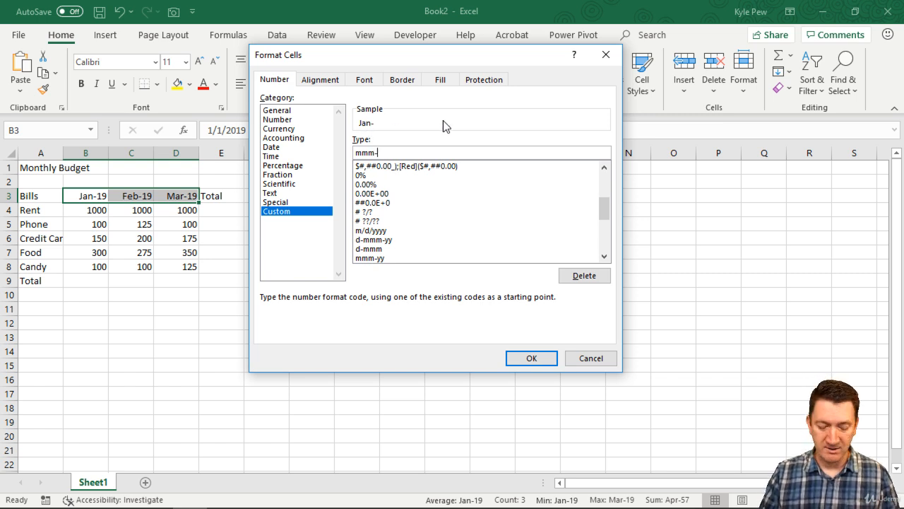
pyautogui.write('yyyy')
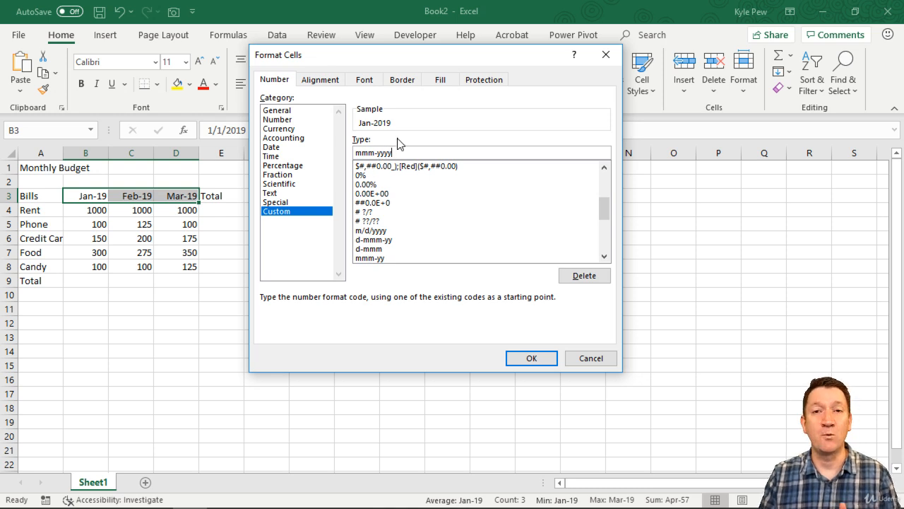
pyautogui.click(530, 359)
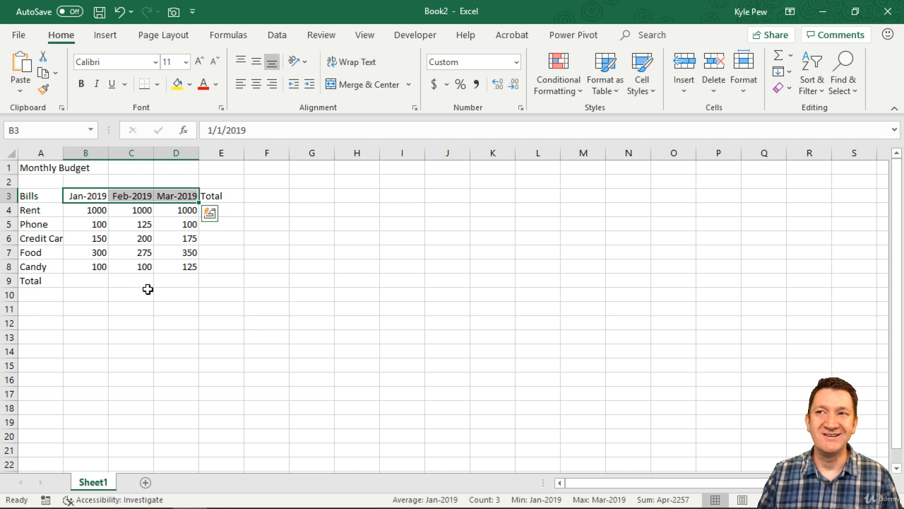